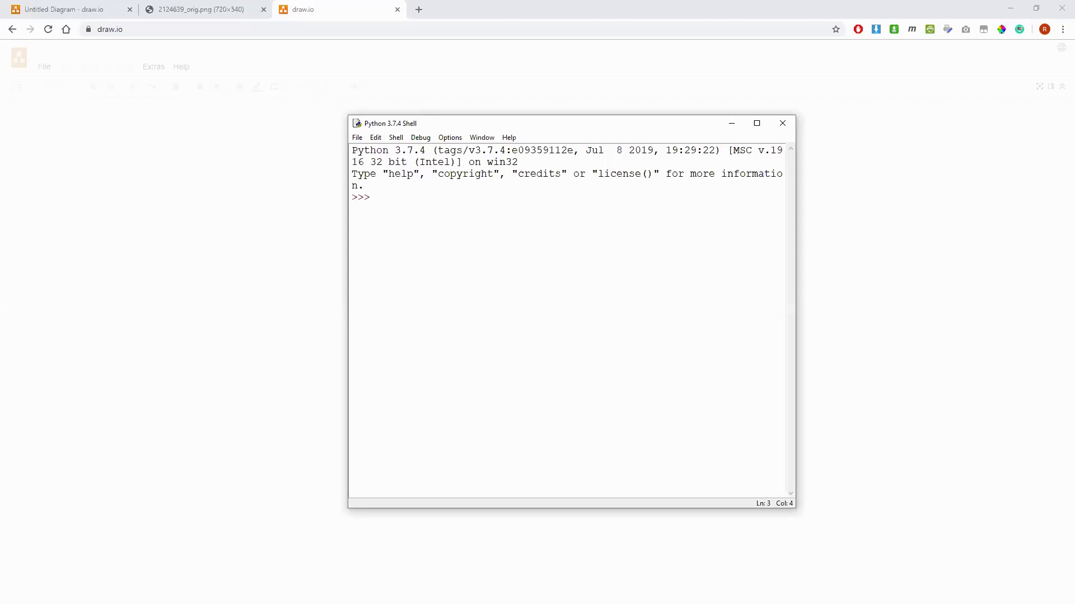
- In IDLE, run 'for i in range(11):' with body 'print(i % 2)' to list alternating 0s and 1s
type("p")
key("BackSpace")
type("for i in range(11):")
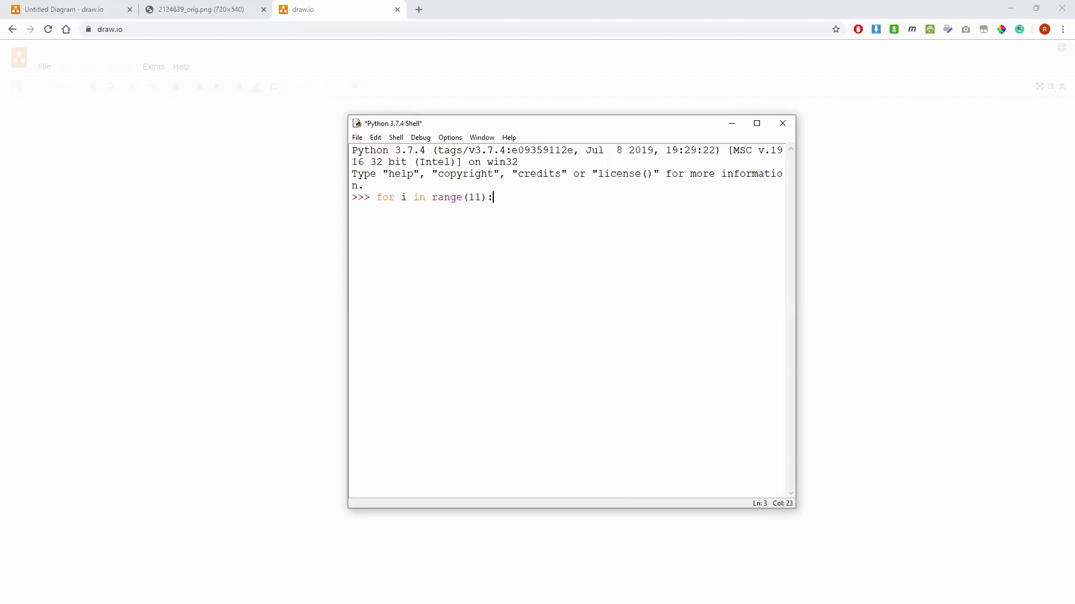
key("Return")
type("print(")
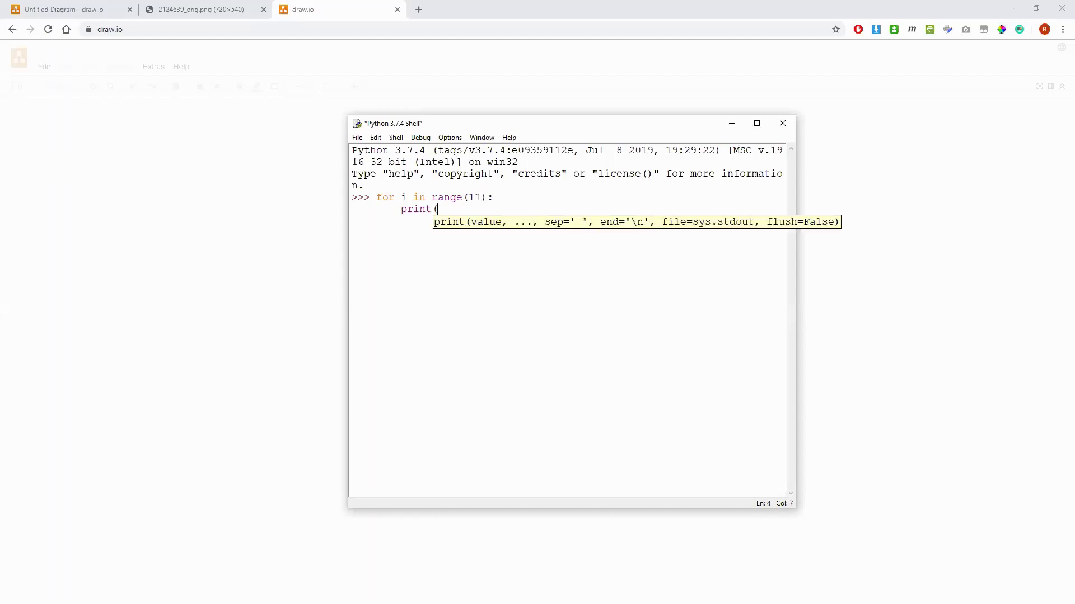
type("i % 2)")
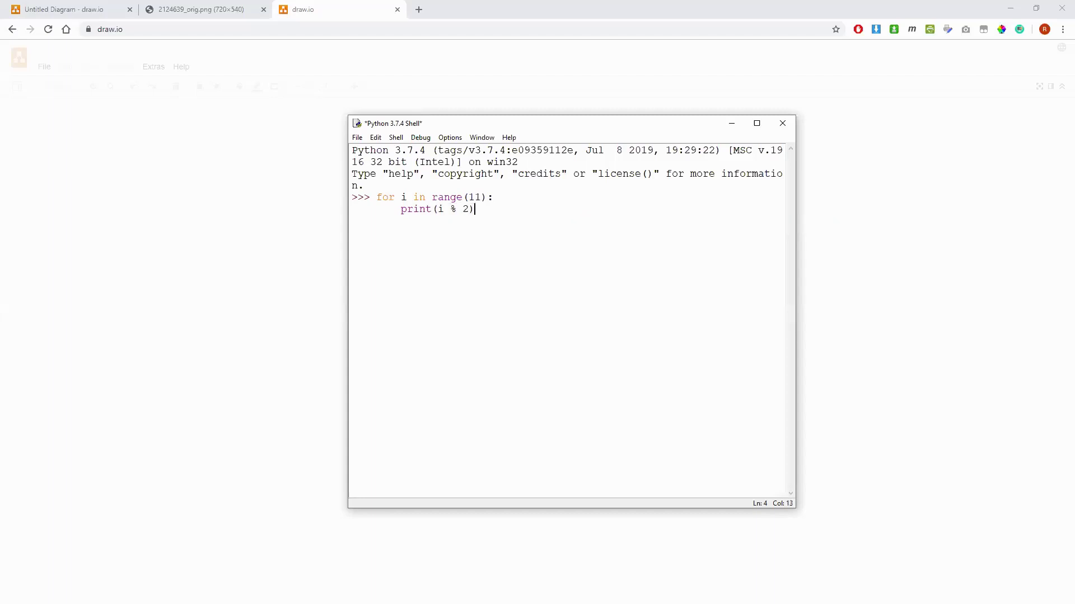
key("Return")
key("Return")
- Switch to draw.io and choose 'Decide later' for where to save diagrams
left_click(351, 8)
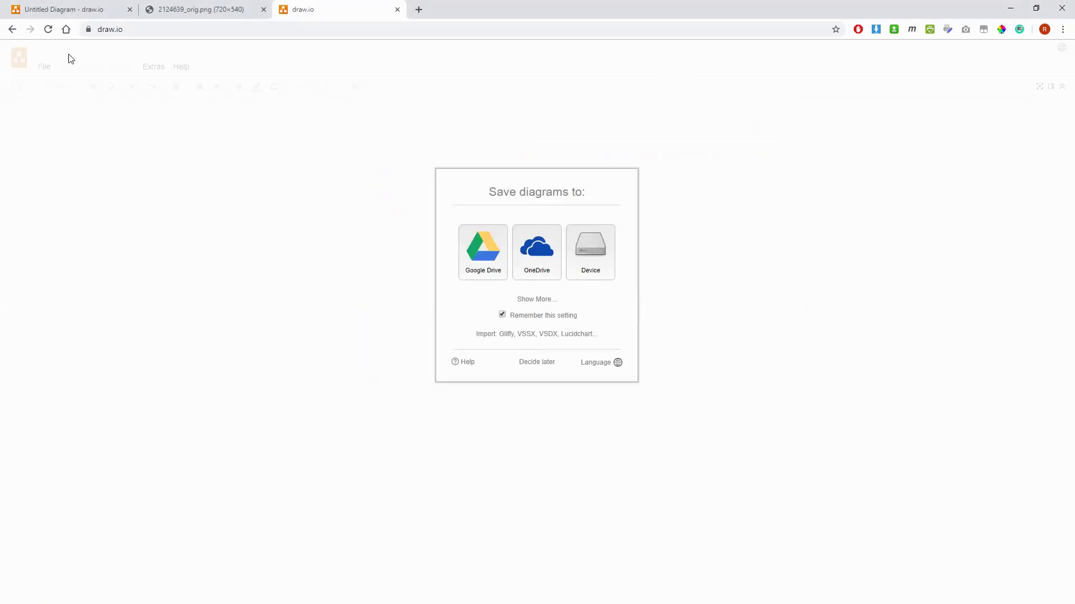
left_click(111, 30)
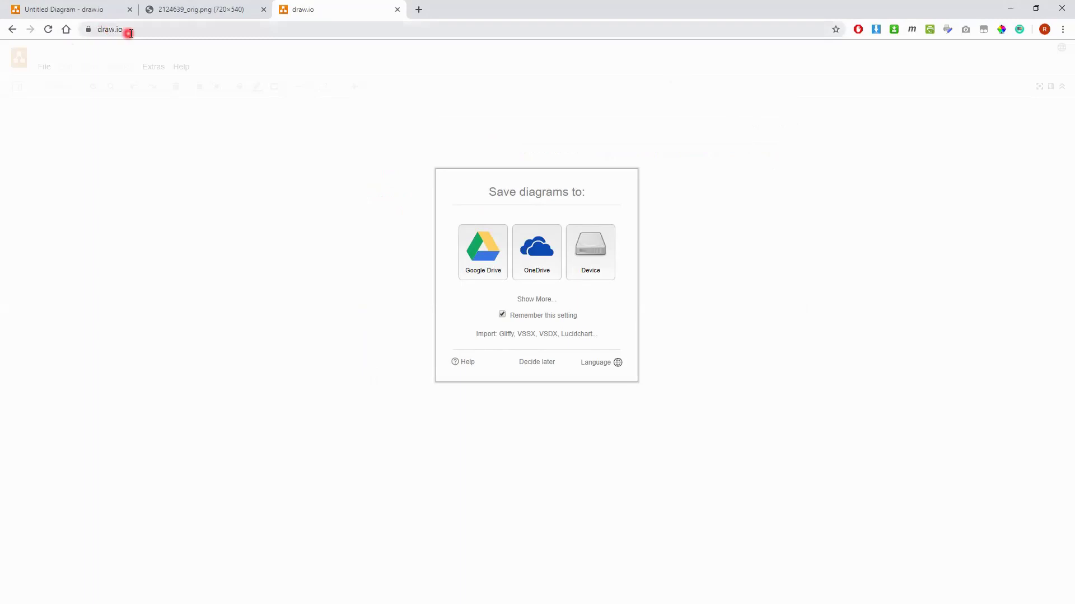
left_click(360, 178)
left_click(516, 347)
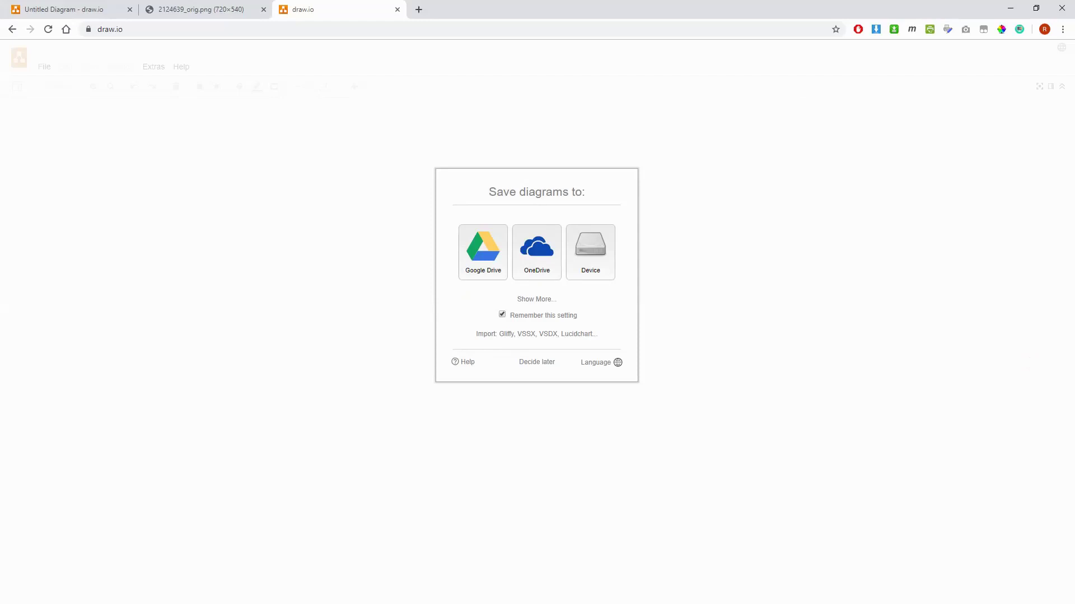
left_click(537, 364)
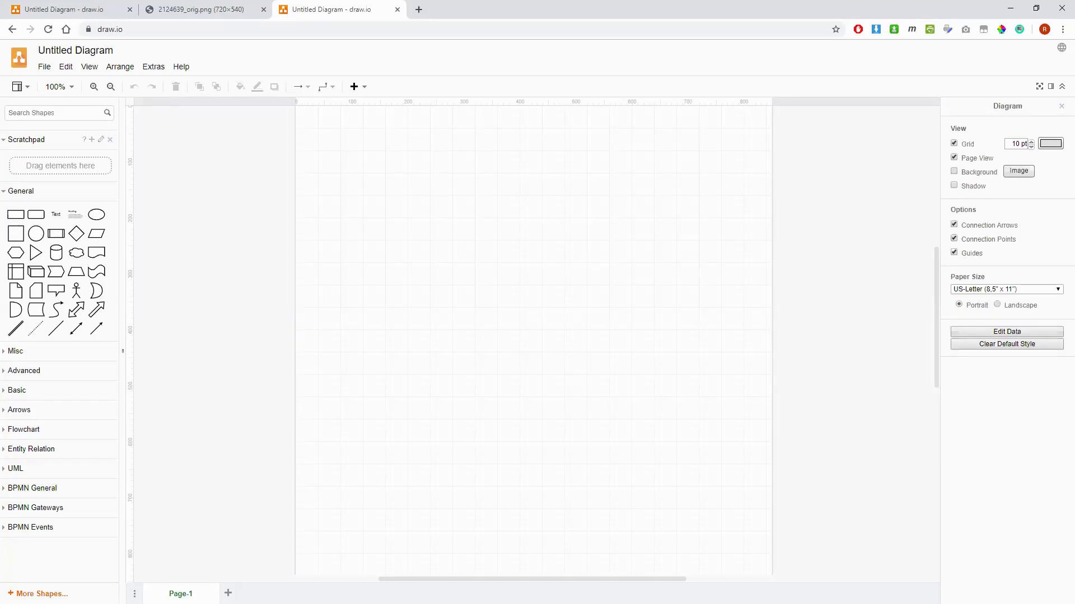
- Switch from the Untitled Diagram tab to the Flowchart Symbols reference image tab
left_click(89, 10)
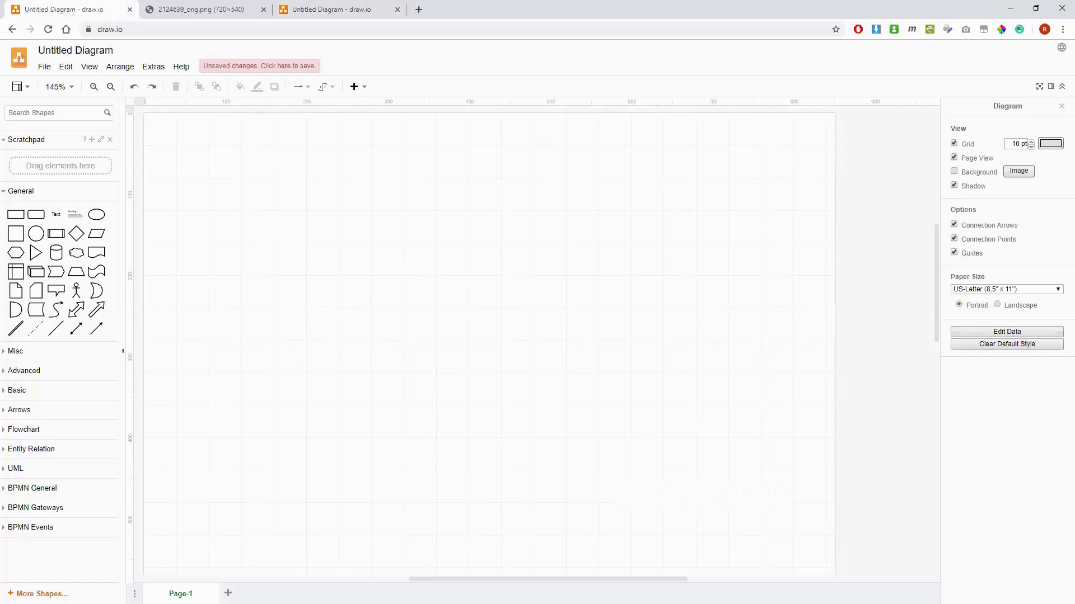
left_click(196, 10)
left_click(415, 118)
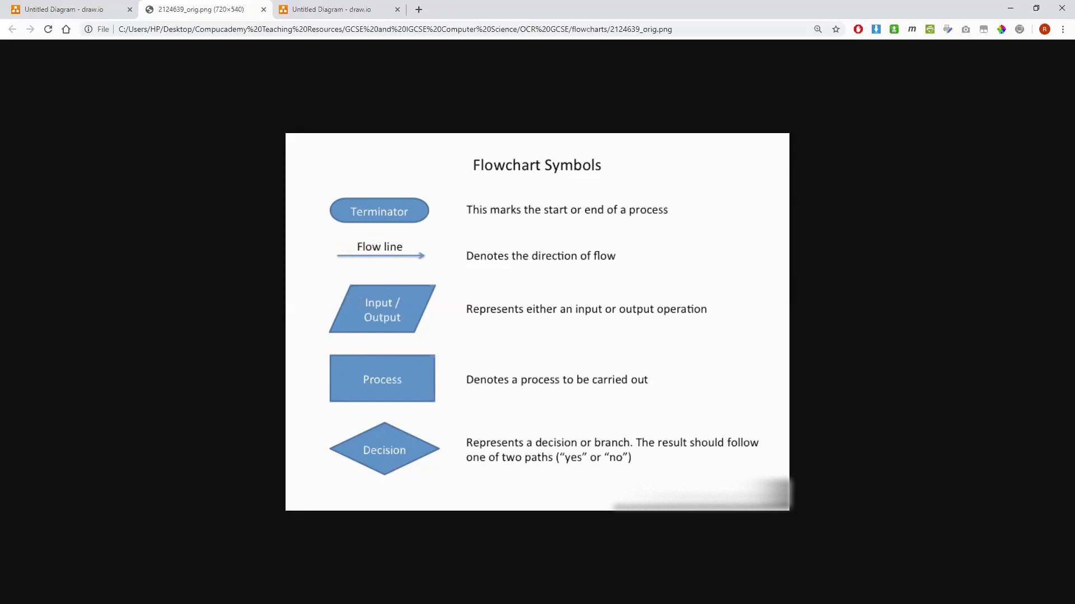
- Chain a start ellipse, input num parallelogram and widened 'num MOD 2 == 0?' diamond, plus a parallelogram on the right
key("ctrl+shift+Tab")
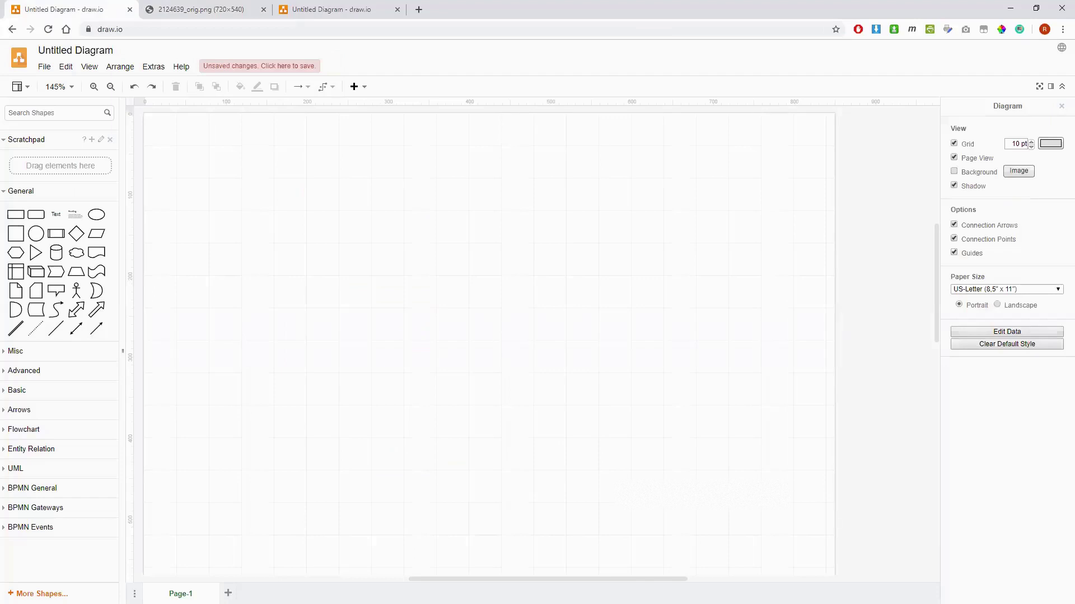
key("ctrl+v")
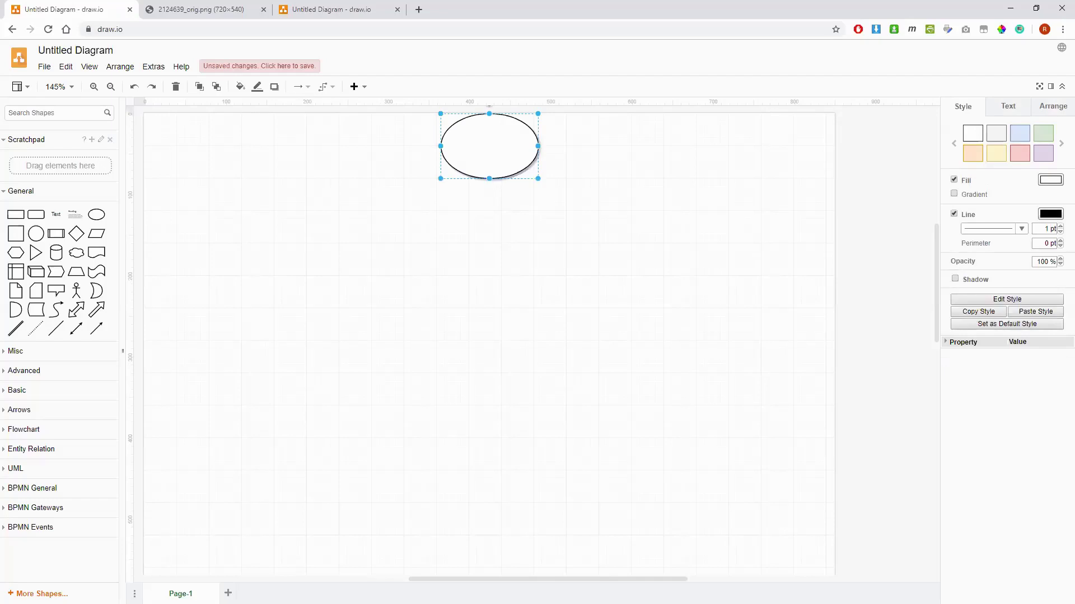
type("start")
key("ctrl+v")
left_click_drag(488, 191, 489, 203)
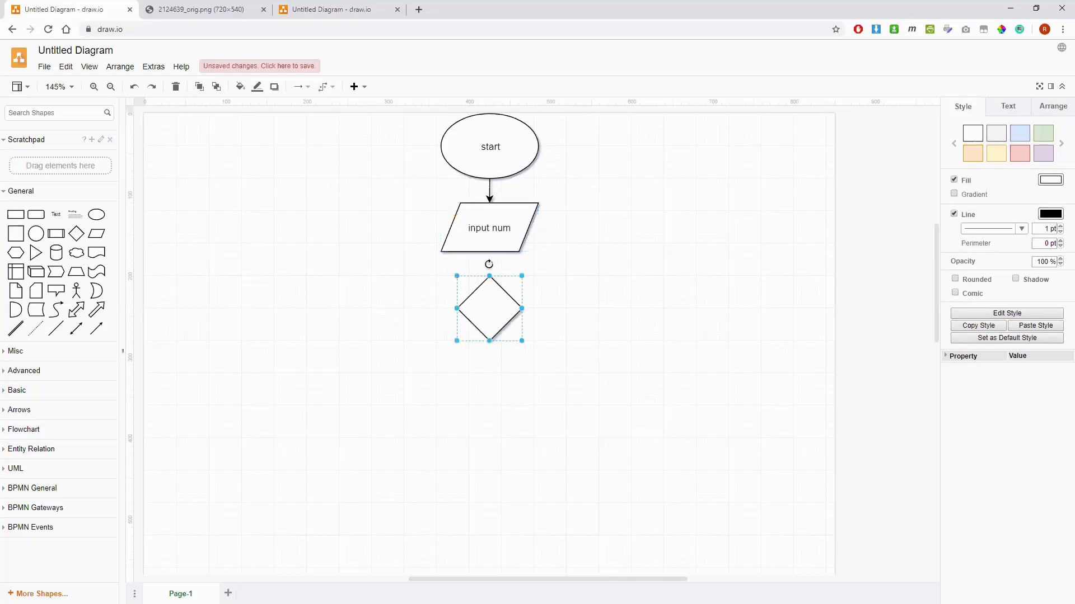
left_click_drag(522, 309, 566, 309)
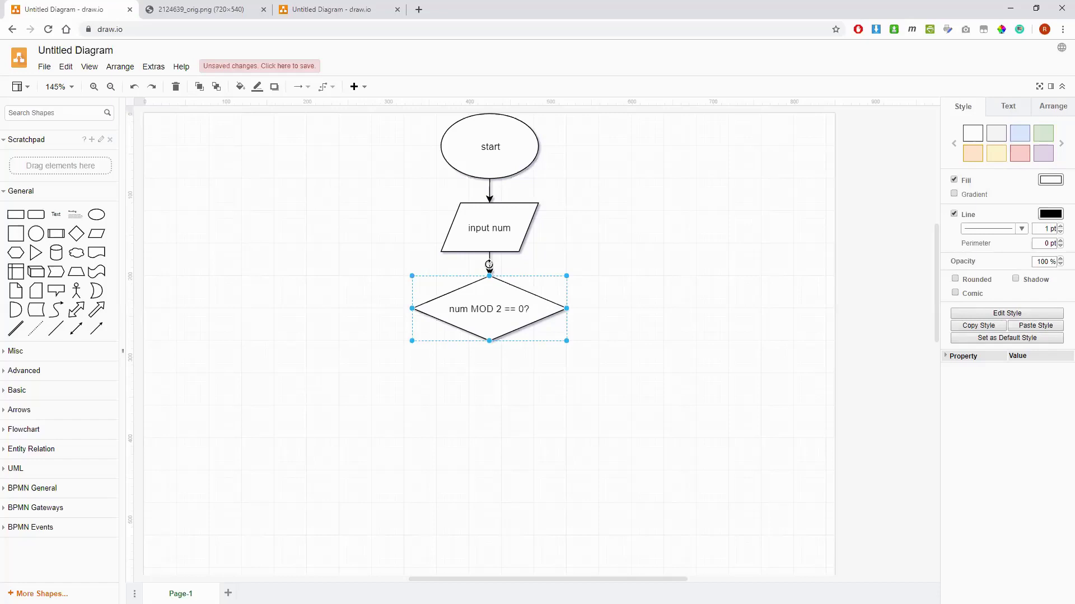
left_click_drag(96, 233, 729, 308)
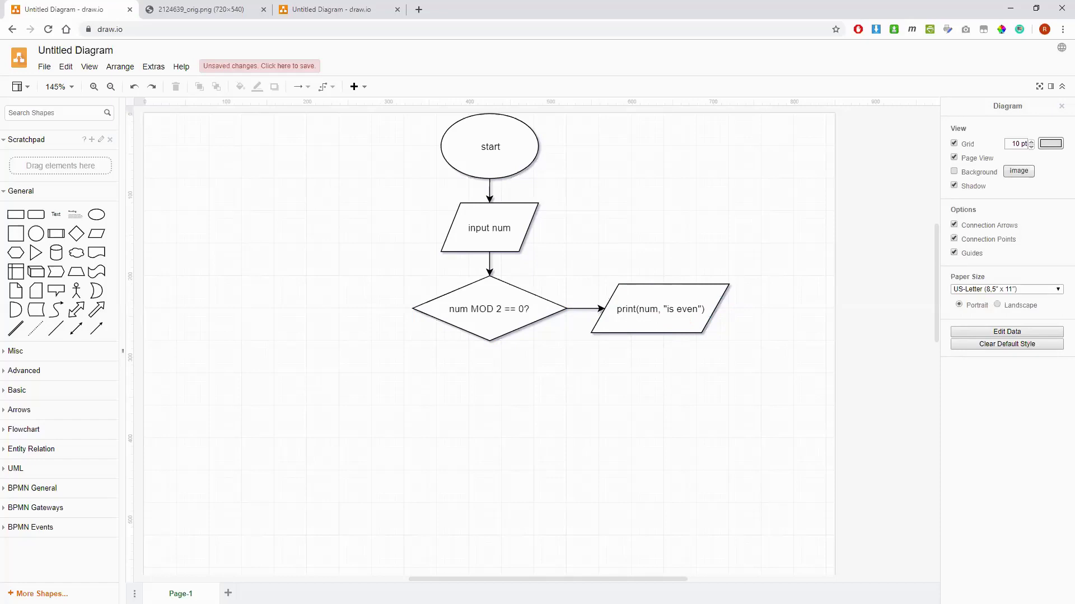
- Label the right branch 'yes', and connect a new parallelogram below the diamond with a 'no' arrow
left_click_drag(55, 214, 582, 292)
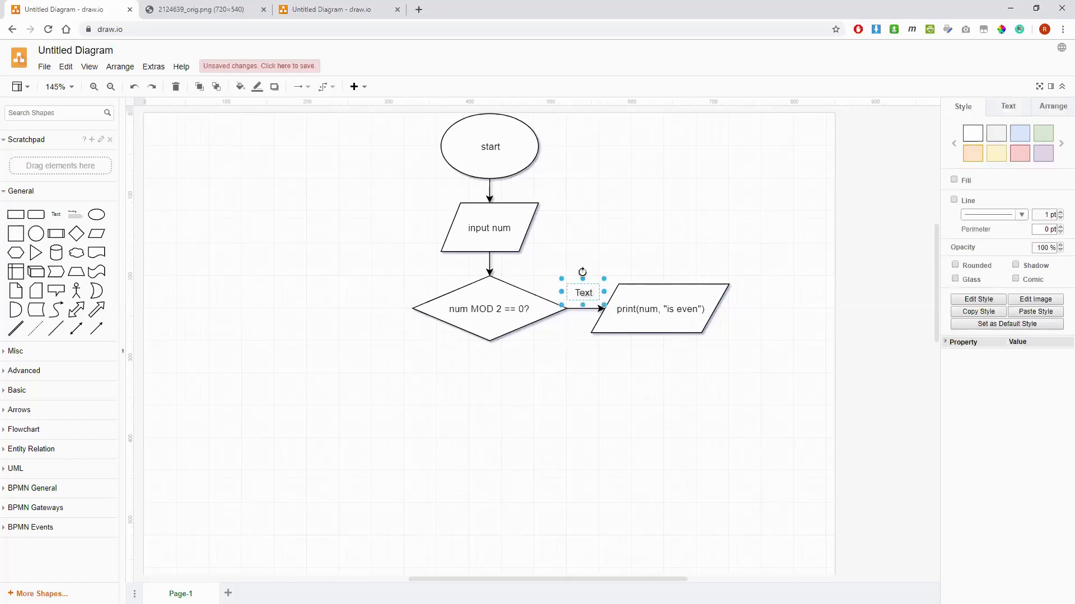
type("yes")
left_click_drag(96, 234, 566, 389)
left_click_drag(490, 343, 489, 369)
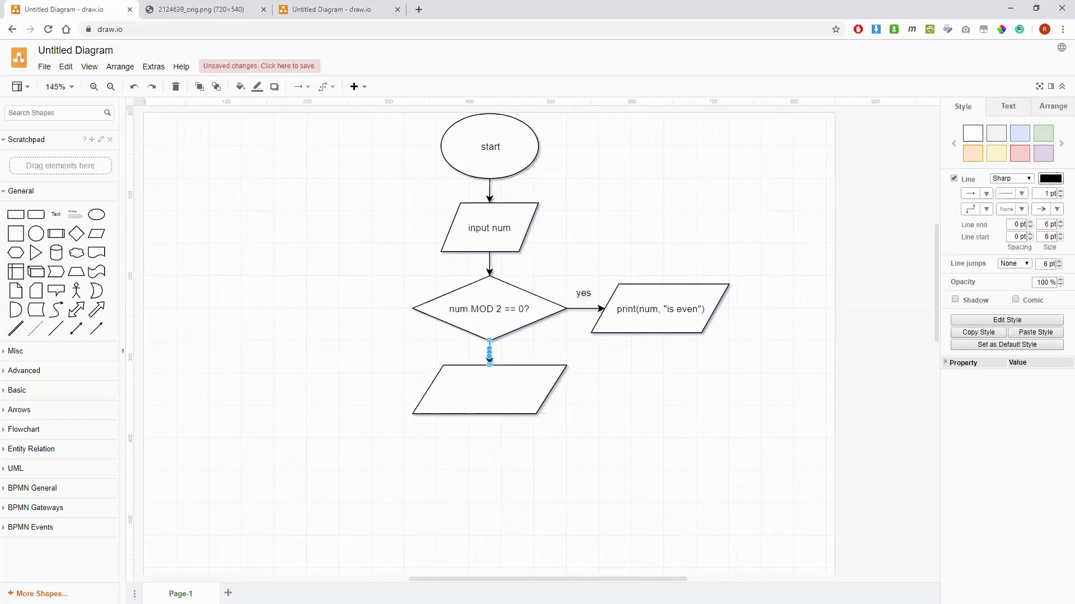
double_click(490, 353)
type("no")
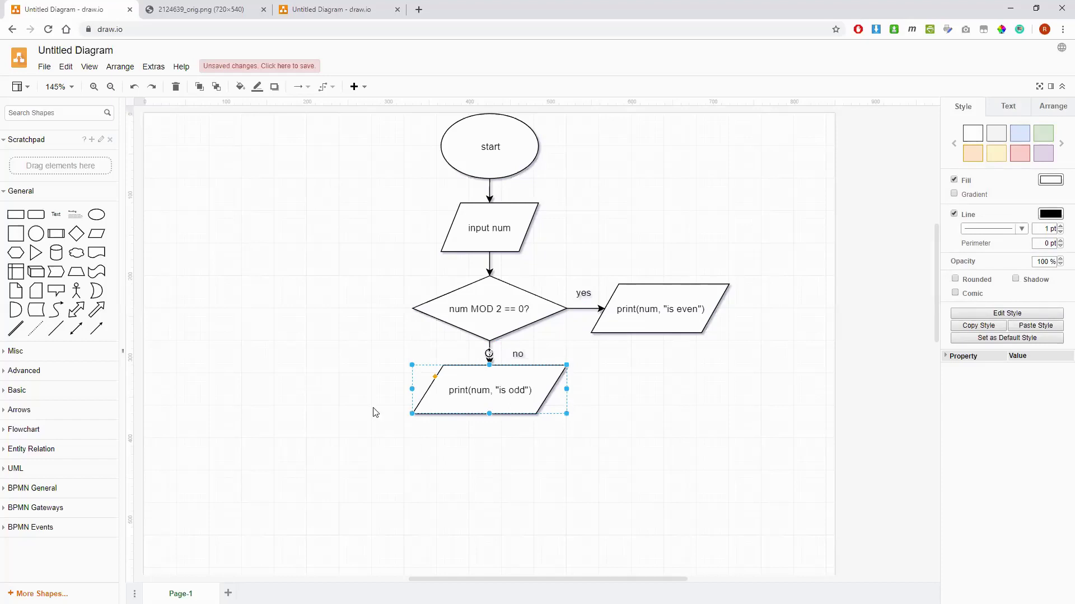
left_click(485, 399)
- Add a connected ellipse labelled 'end' below the is odd shape and move it down
left_click(474, 401)
left_click_drag(488, 353, 489, 464)
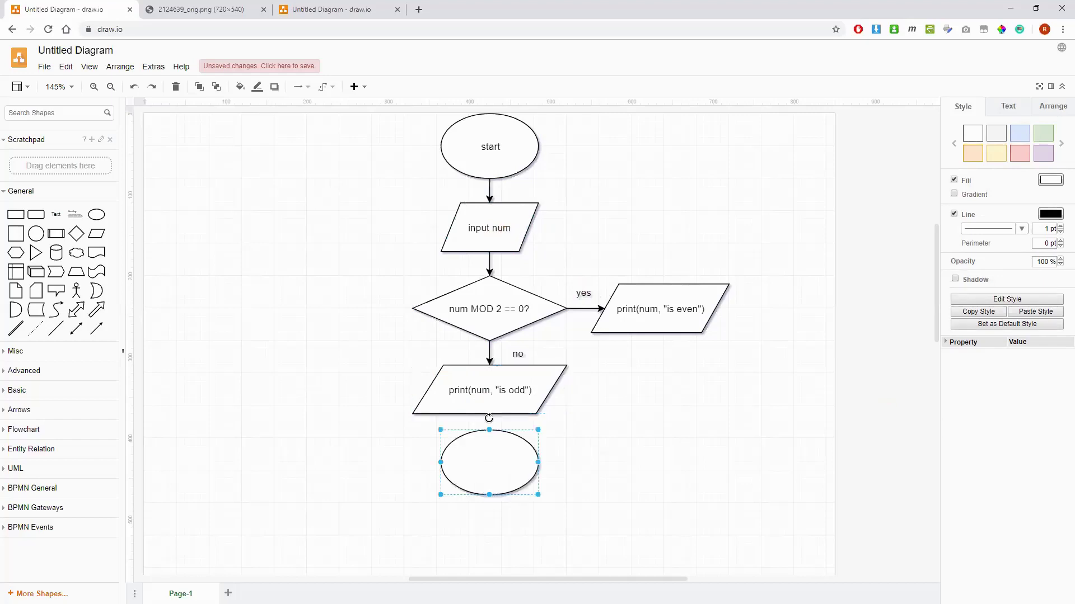
type("end")
left_click(488, 422)
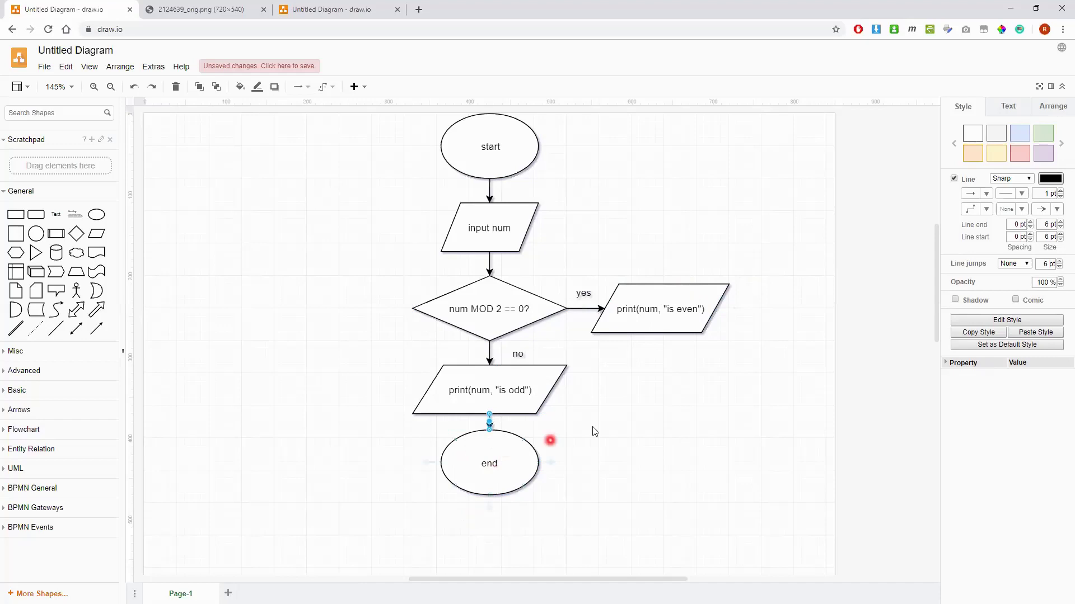
left_click_drag(489, 463, 489, 496)
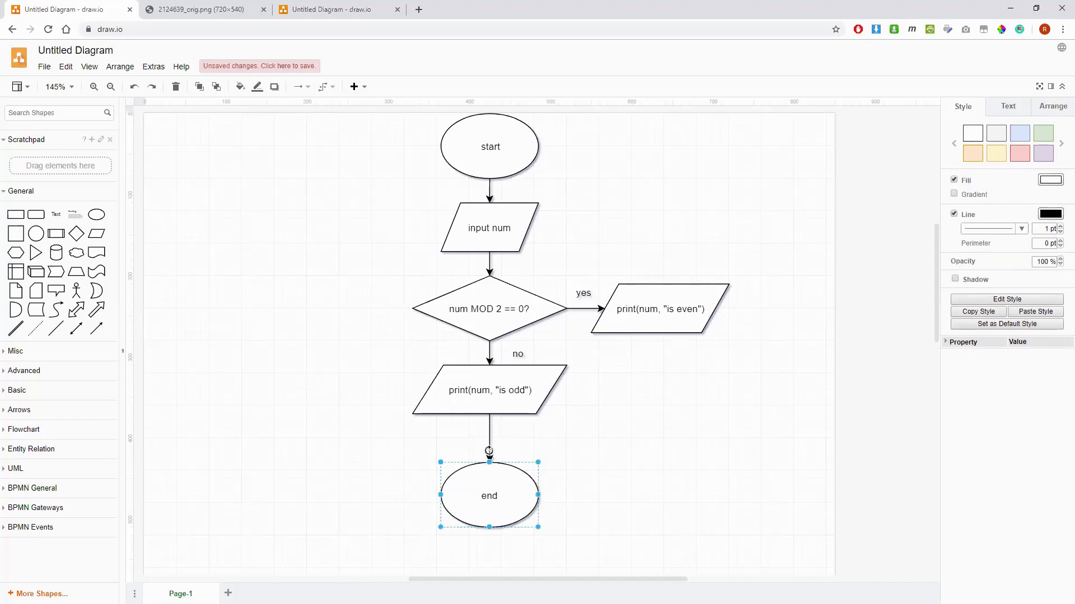
- Connect the is even shape from its right side to the line leading into end
left_click_drag(739, 309, 493, 437)
left_click_drag(541, 373, 753, 372)
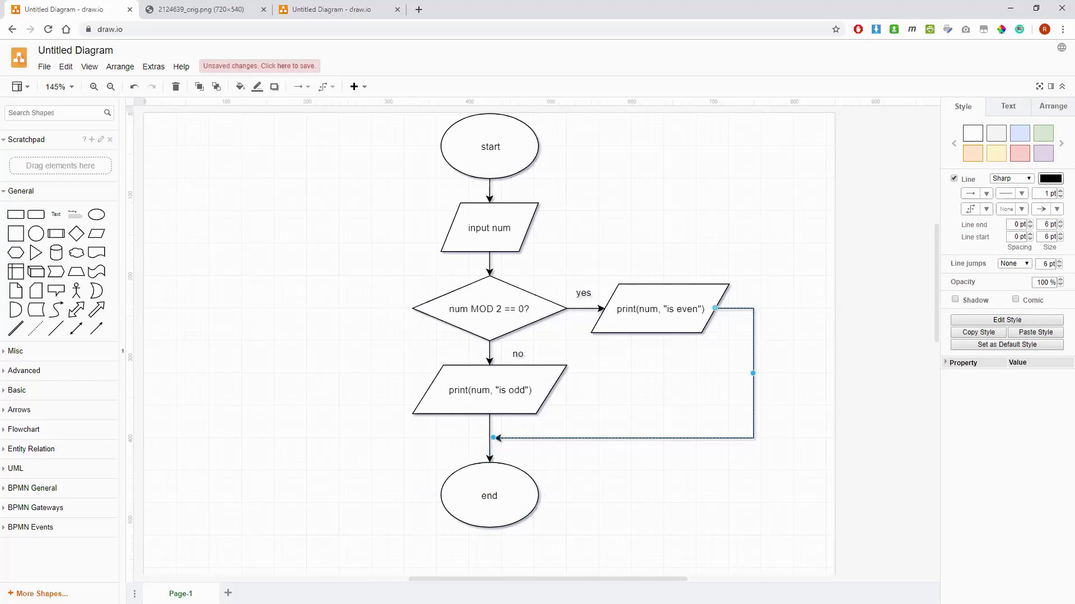
key("Escape")
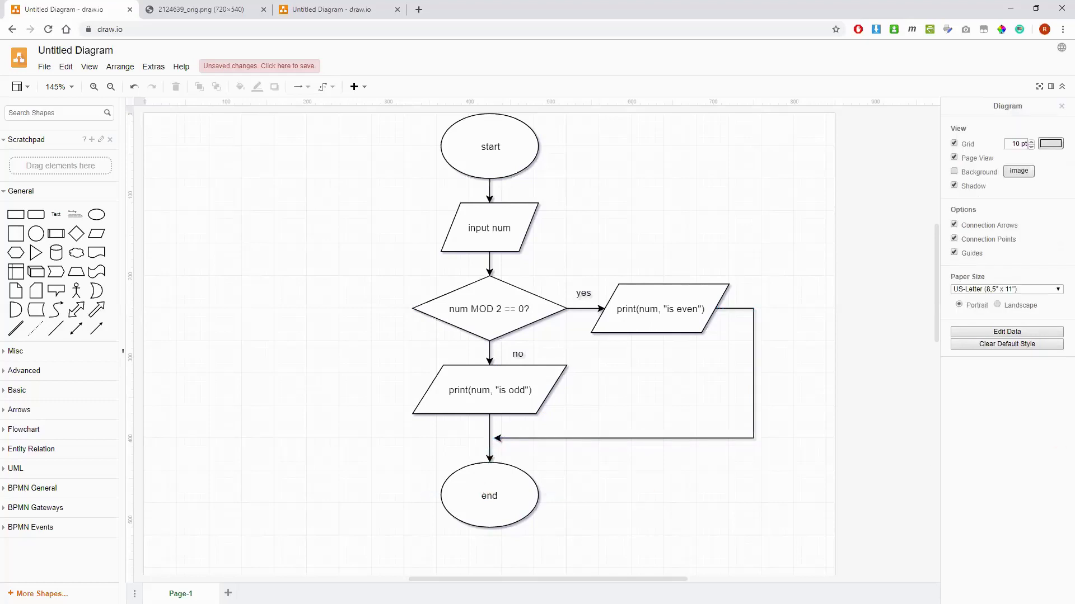